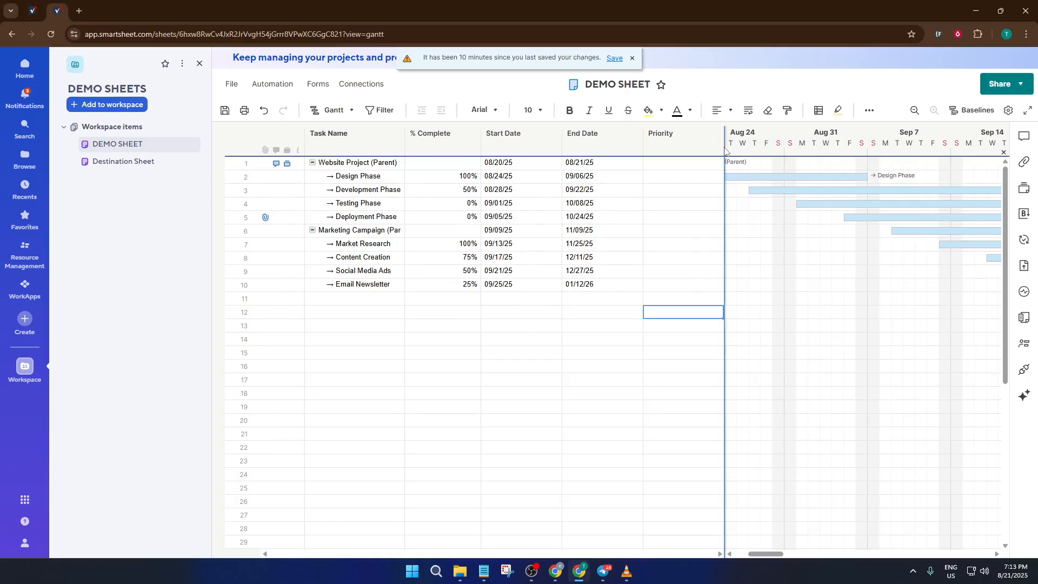
# Widen the Gantt chart so the grid ends after the End Date column, and show the timeline from Aug 17
pyautogui.click(721, 138)
pyautogui.moveTo(723, 137); pyautogui.dragTo(641, 144)
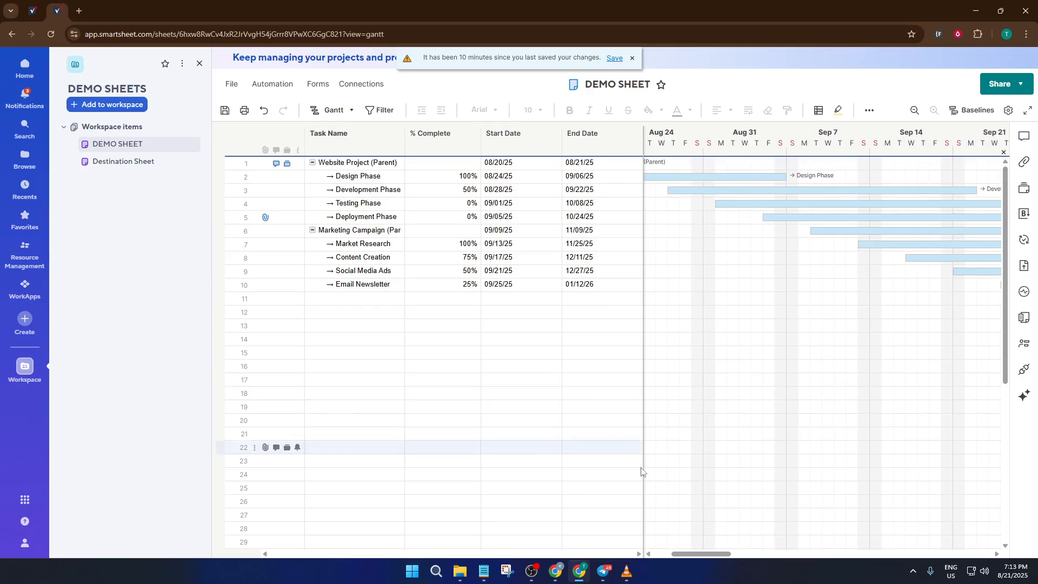
pyautogui.moveTo(696, 558); pyautogui.dragTo(670, 548)
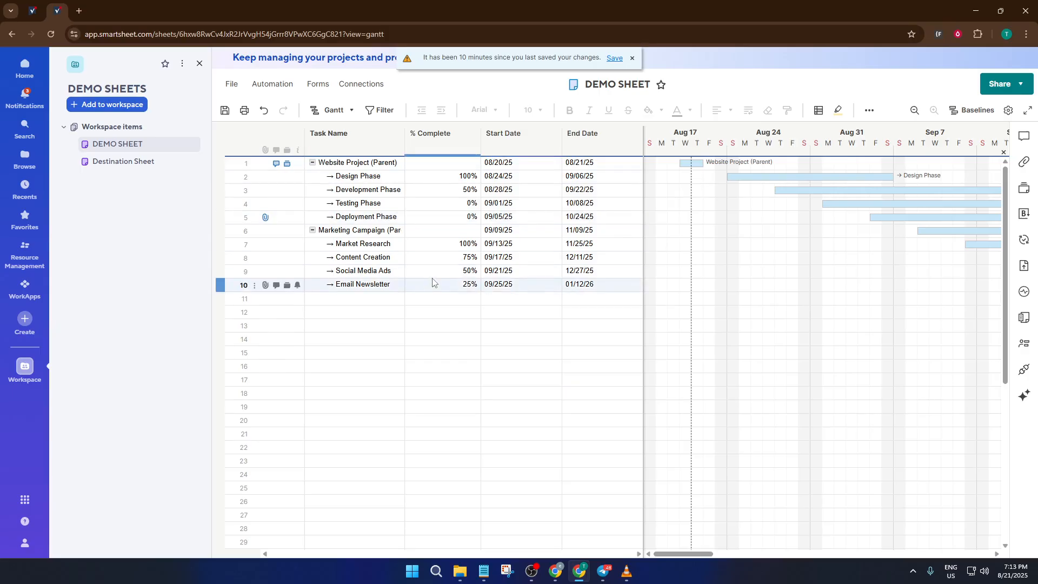
pyautogui.click(426, 303)
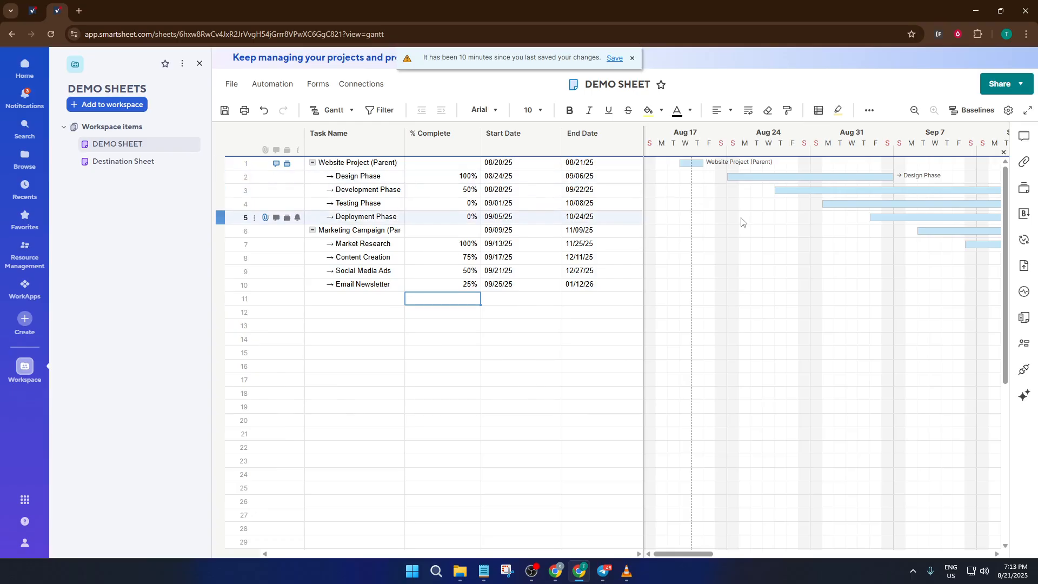
pyautogui.click(777, 177)
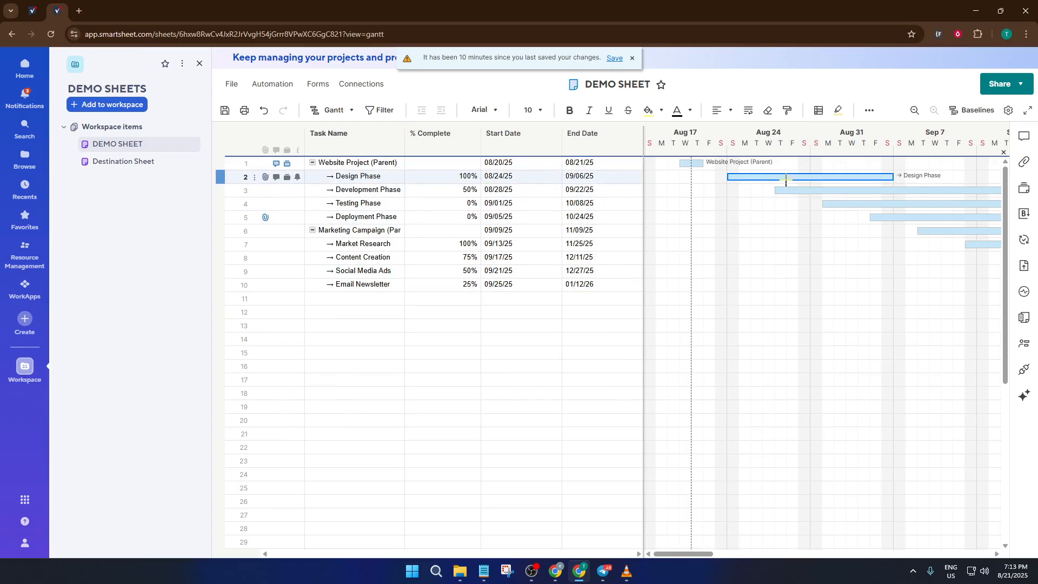
pyautogui.click(792, 190)
pyautogui.click(857, 204)
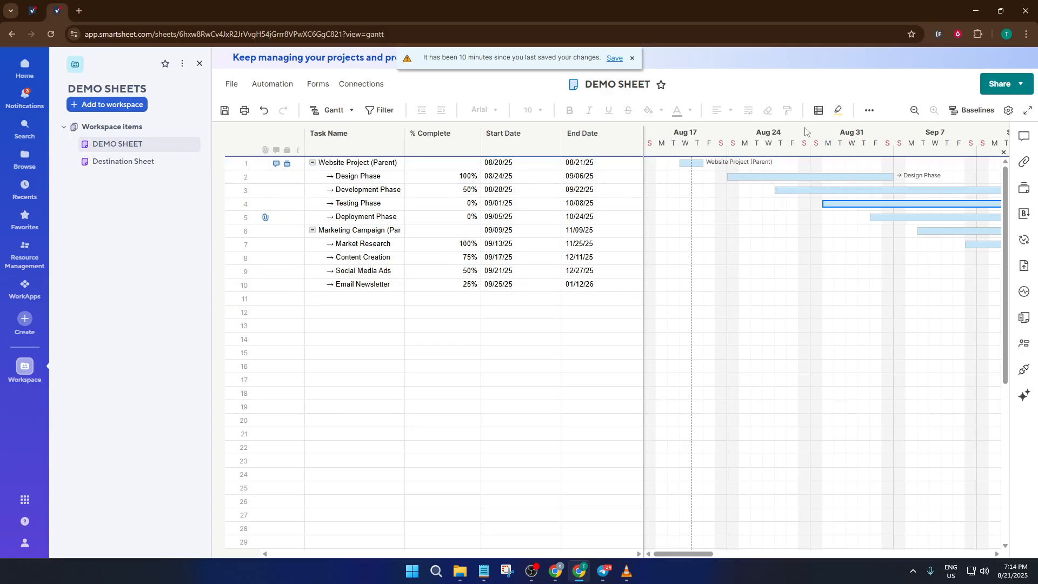
# Add a conditional formatting rule with the condition that % Complete is 100%
pyautogui.click(818, 111)
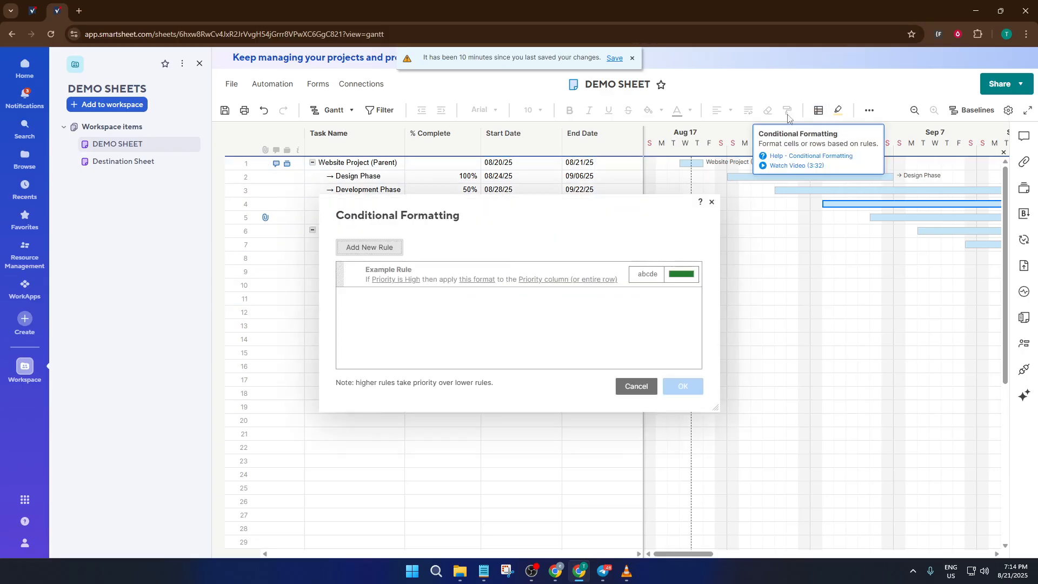
pyautogui.click(363, 252)
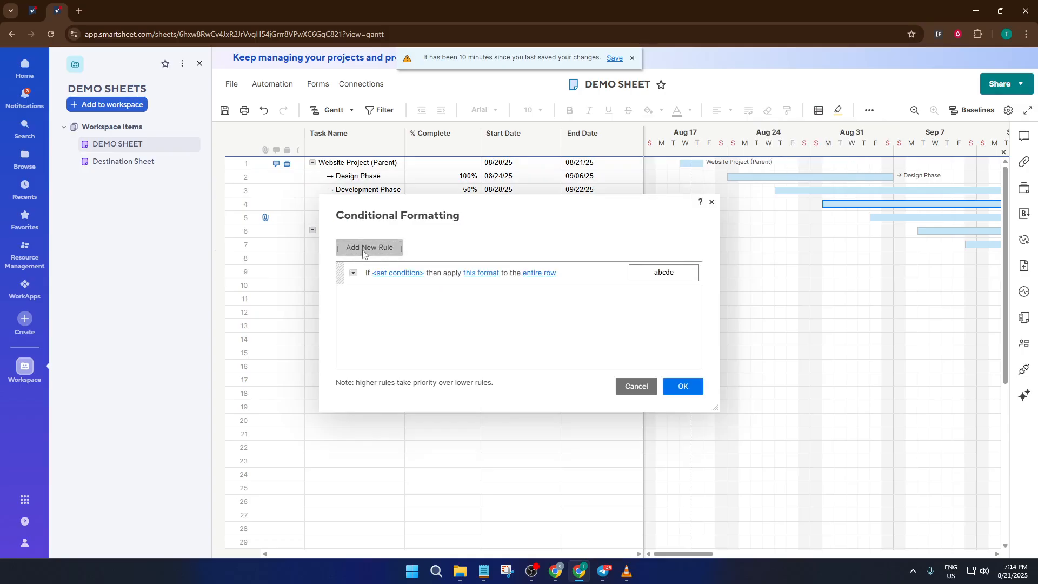
pyautogui.click(400, 274)
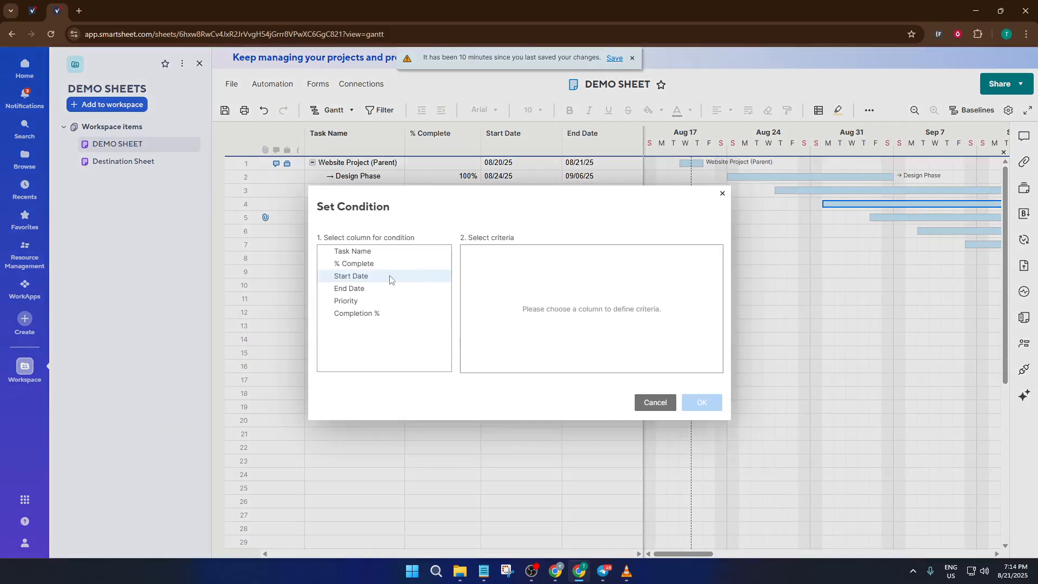
pyautogui.click(395, 266)
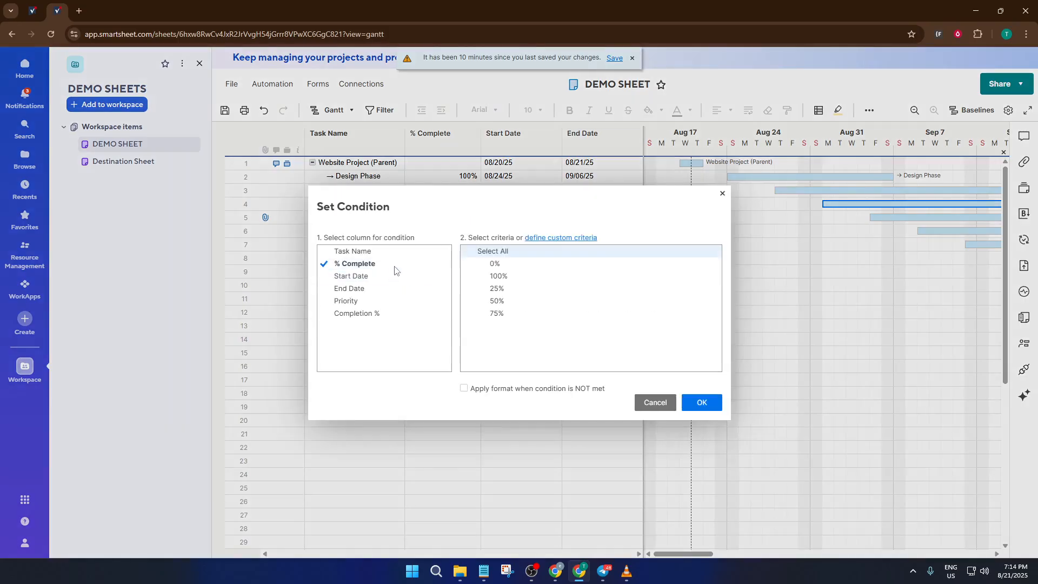
pyautogui.click(509, 276)
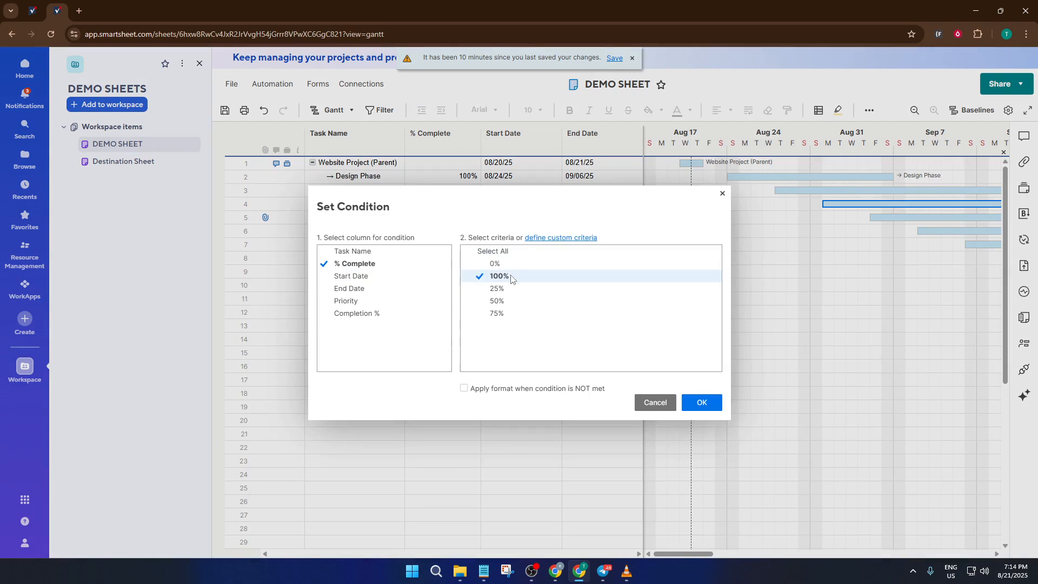
pyautogui.click(699, 399)
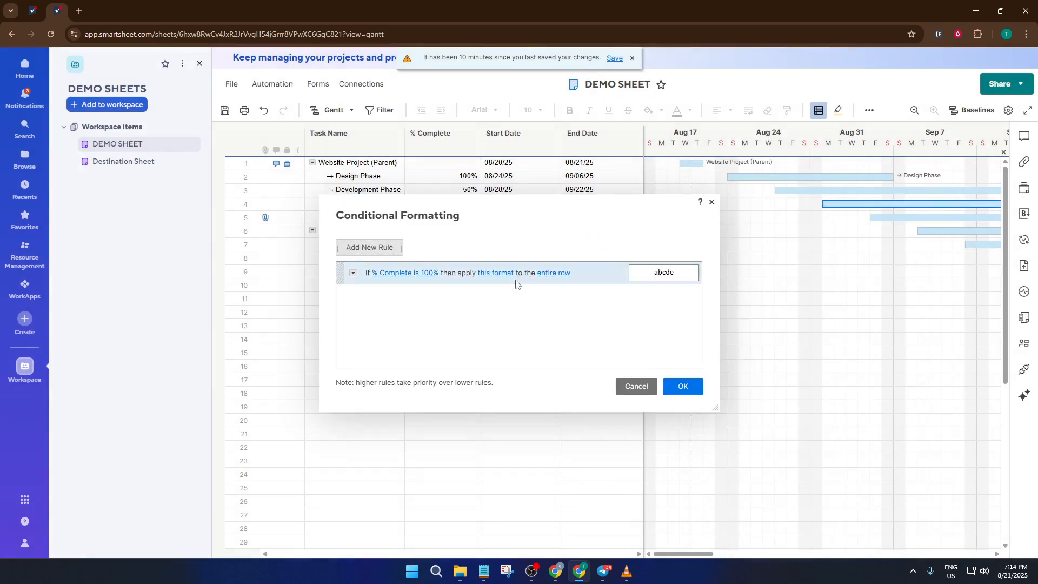
# Set the task bar colour of the 100% rule to blue
pyautogui.click(497, 273)
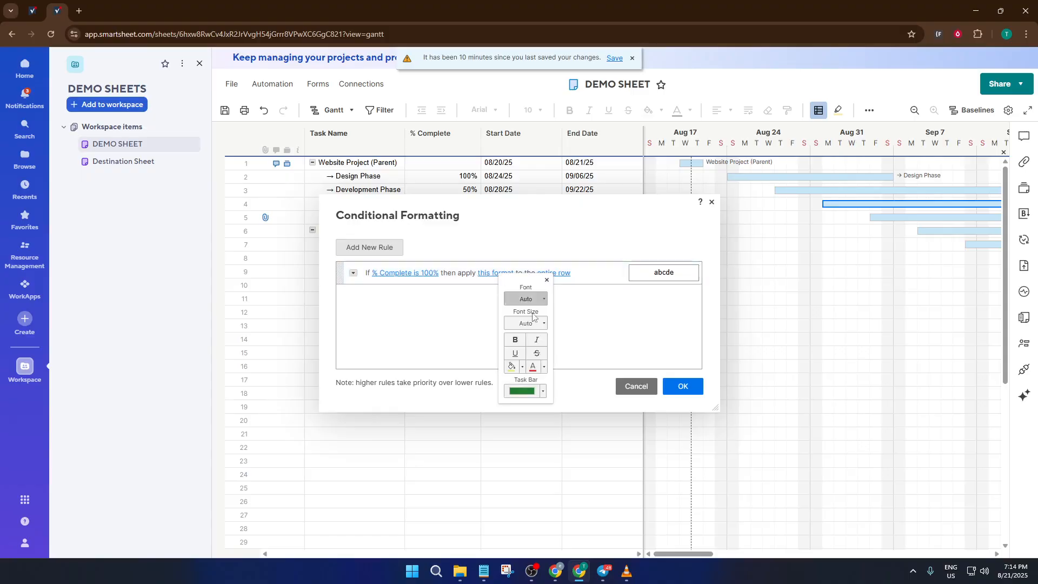
pyautogui.click(541, 393)
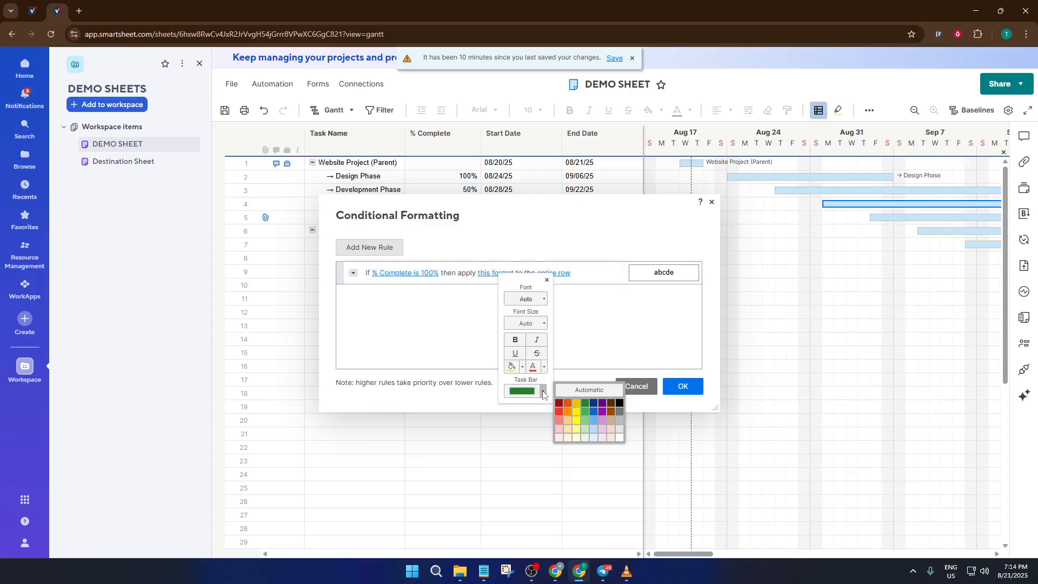
pyautogui.click(595, 407)
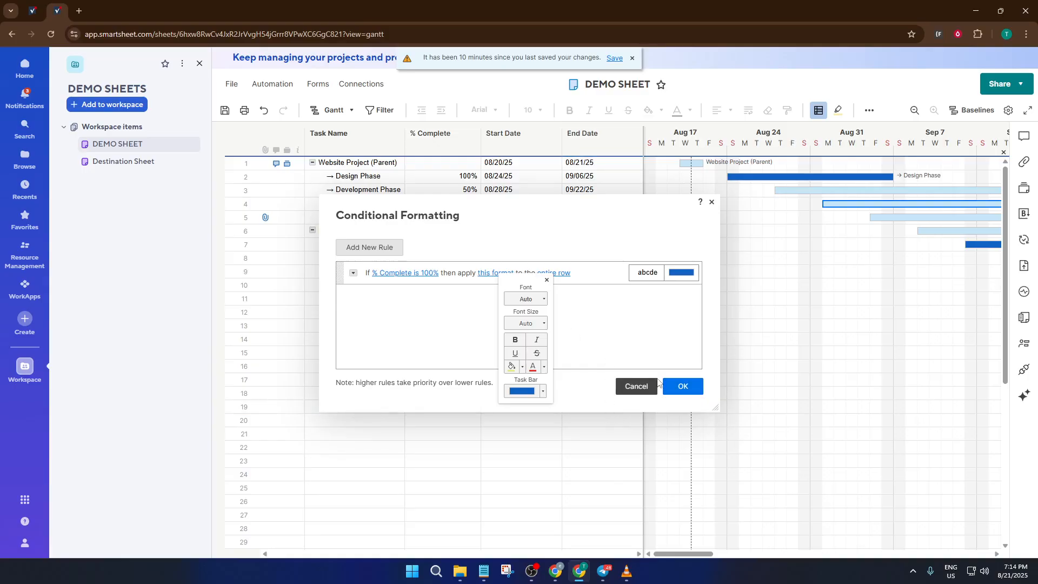
pyautogui.click(631, 345)
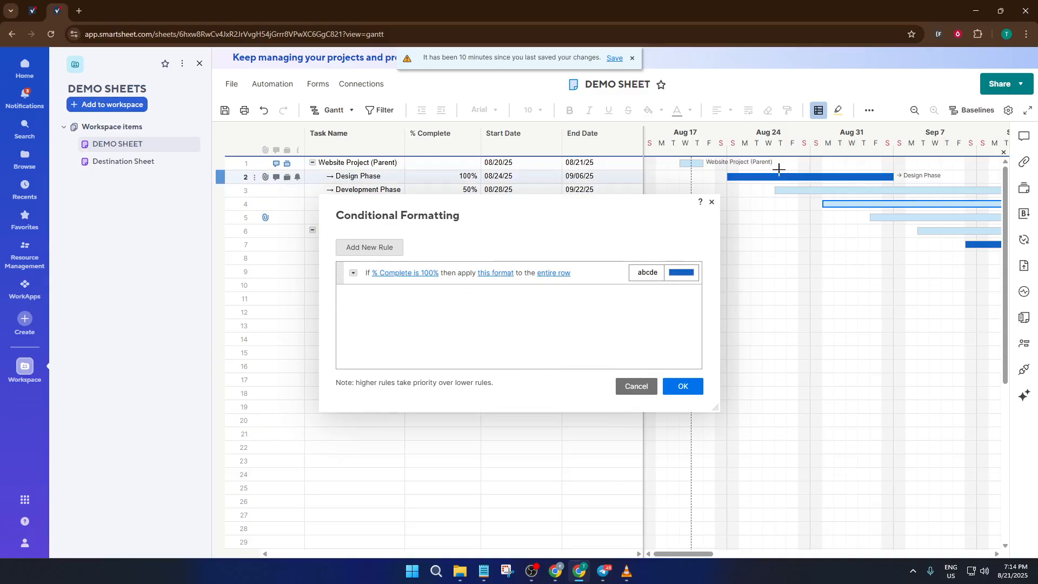
# Add a second conditional formatting rule with the condition that % Complete is 25%, 50% or 75%
pyautogui.click(390, 250)
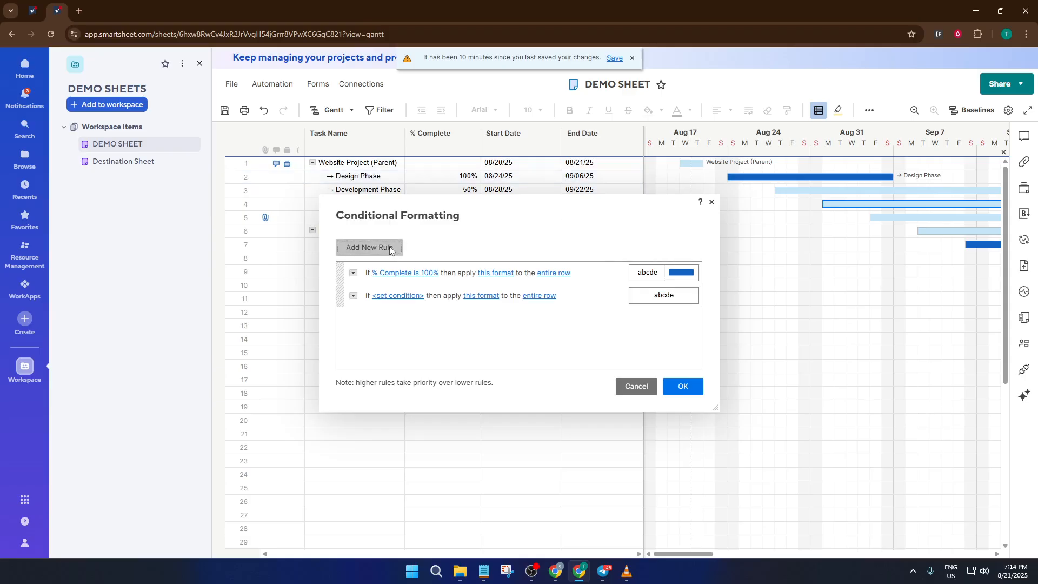
pyautogui.click(390, 296)
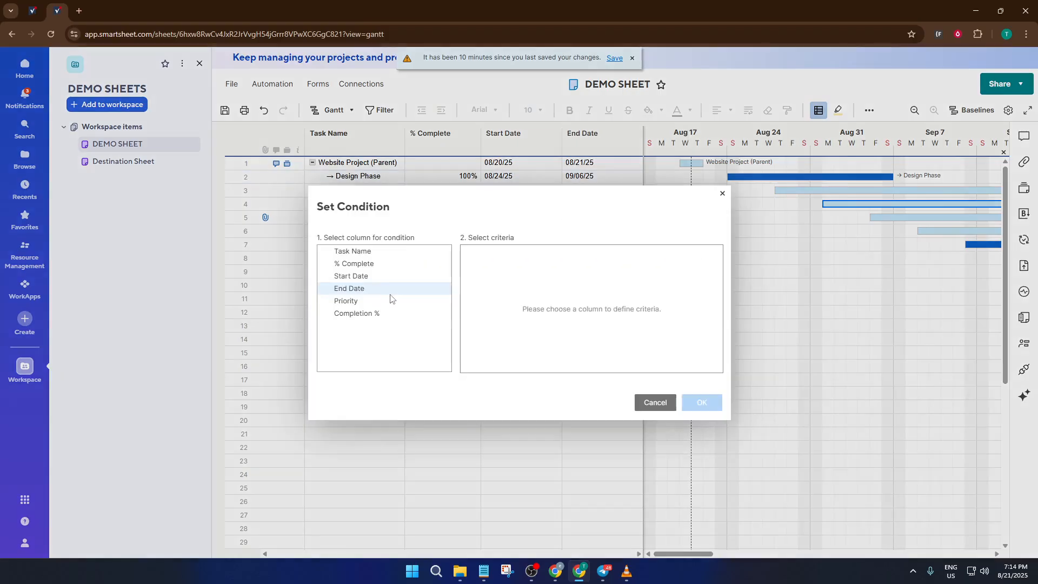
pyautogui.click(381, 264)
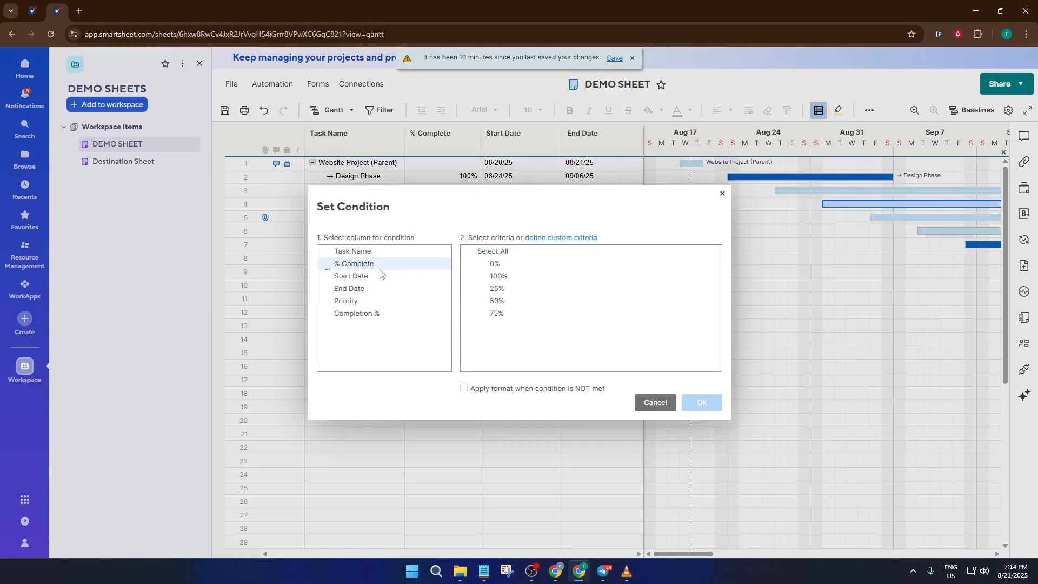
pyautogui.click(494, 288)
pyautogui.click(496, 301)
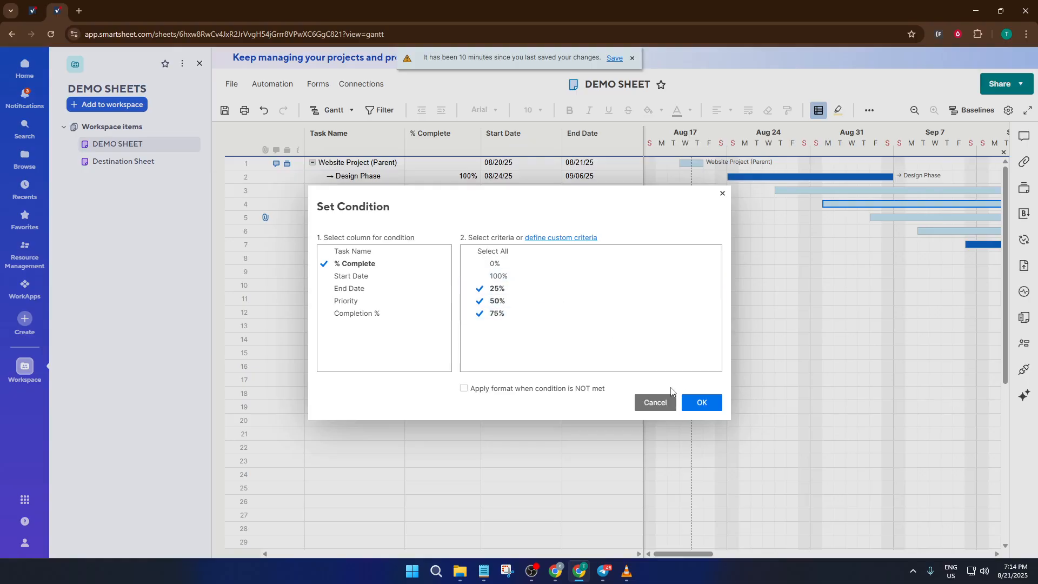
pyautogui.click(696, 401)
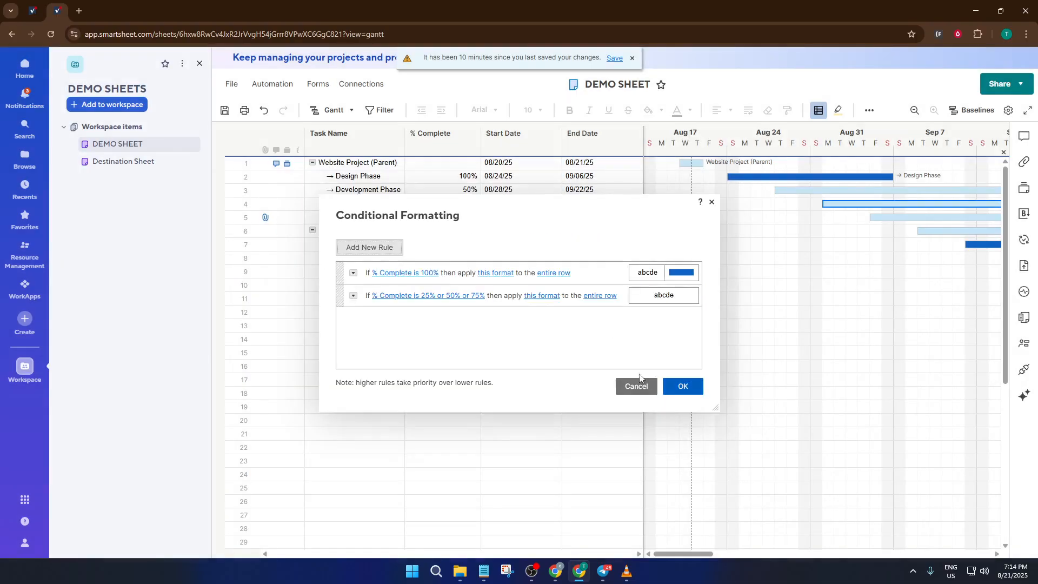
# Set the task bar colour of the 25%, 50% or 75% rule to yellow and apply the rules to the sheet
pyautogui.click(536, 299)
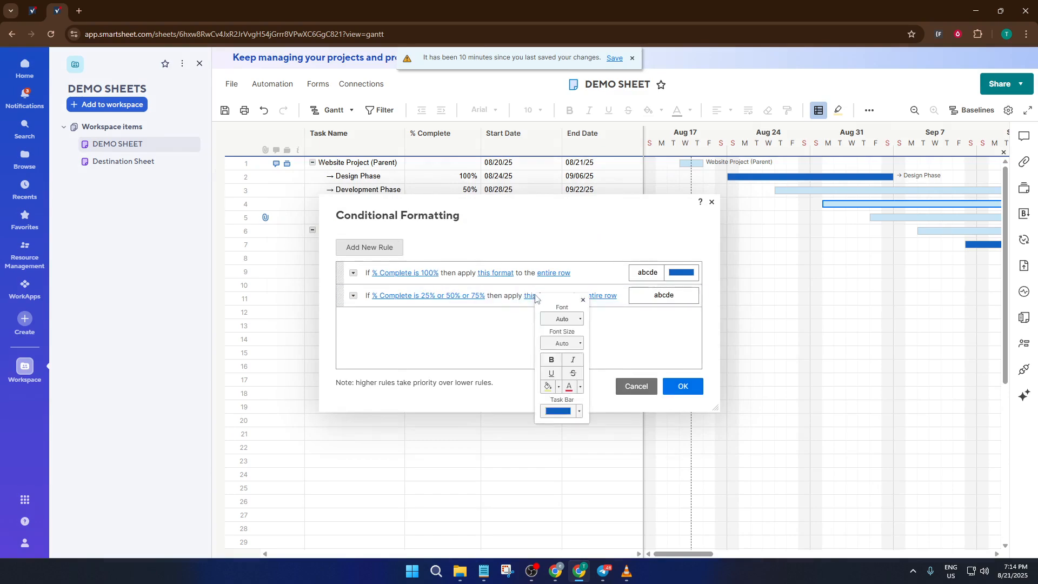
pyautogui.click(571, 412)
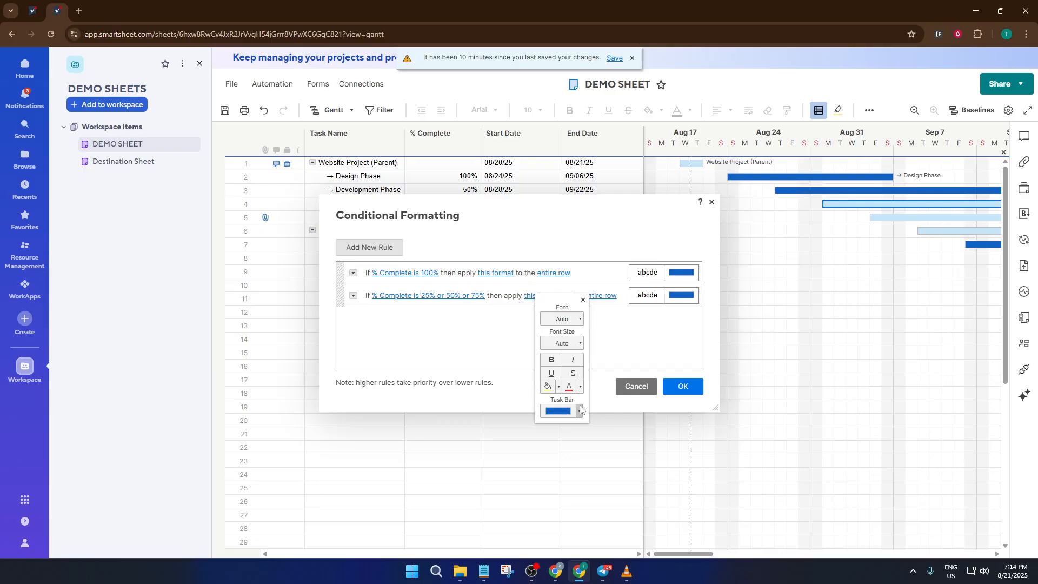
pyautogui.click(578, 412)
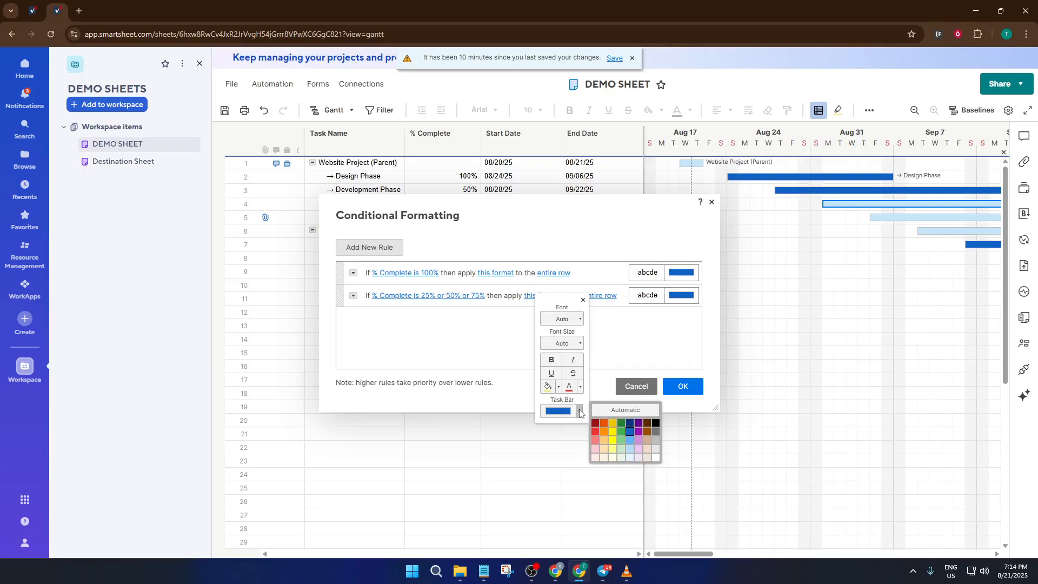
pyautogui.click(614, 432)
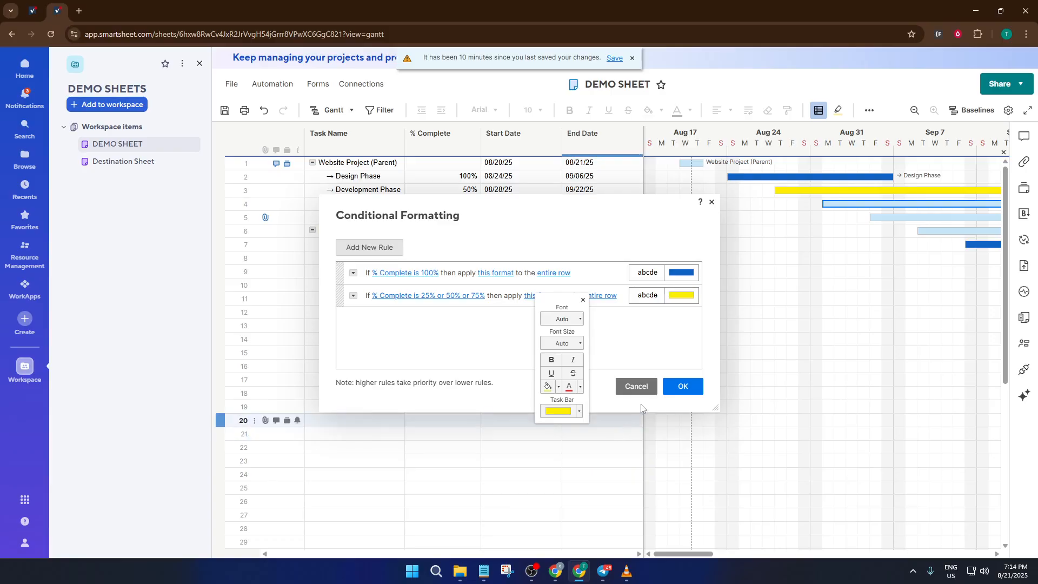
pyautogui.click(682, 387)
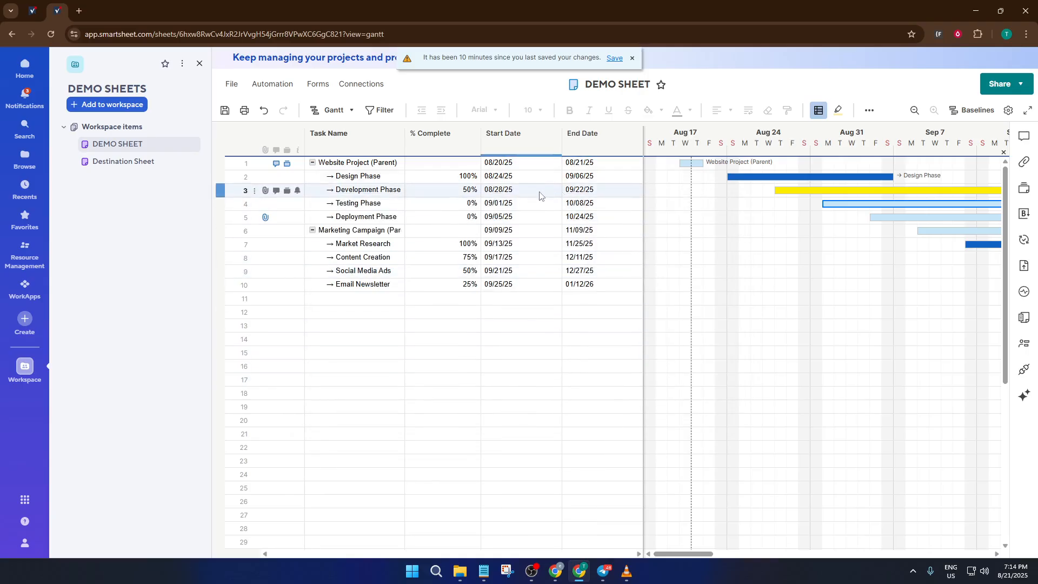
# Add a third conditional formatting rule with the condition that % Complete is 0%
pyautogui.click(816, 112)
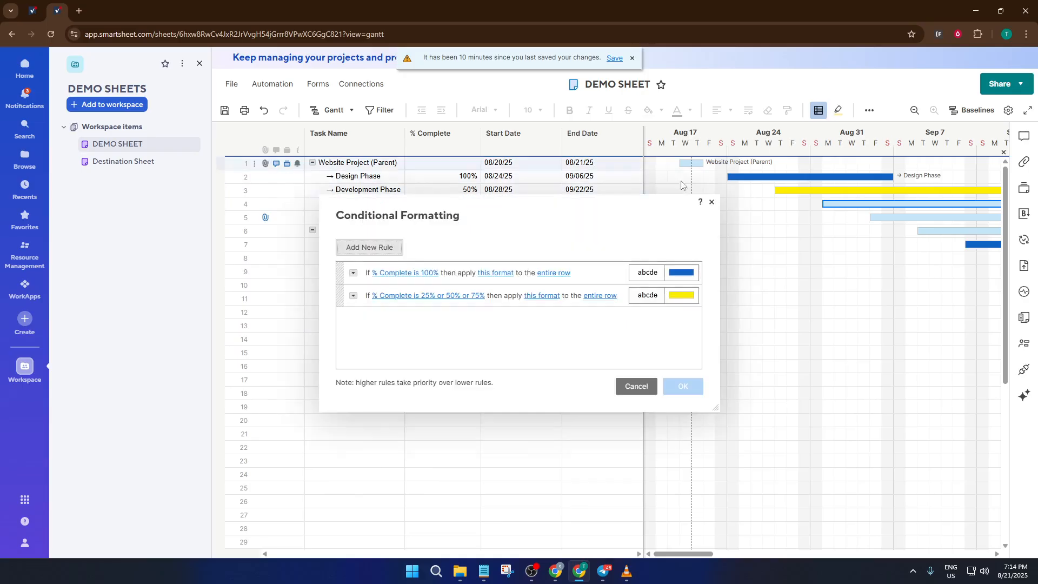
pyautogui.click(379, 249)
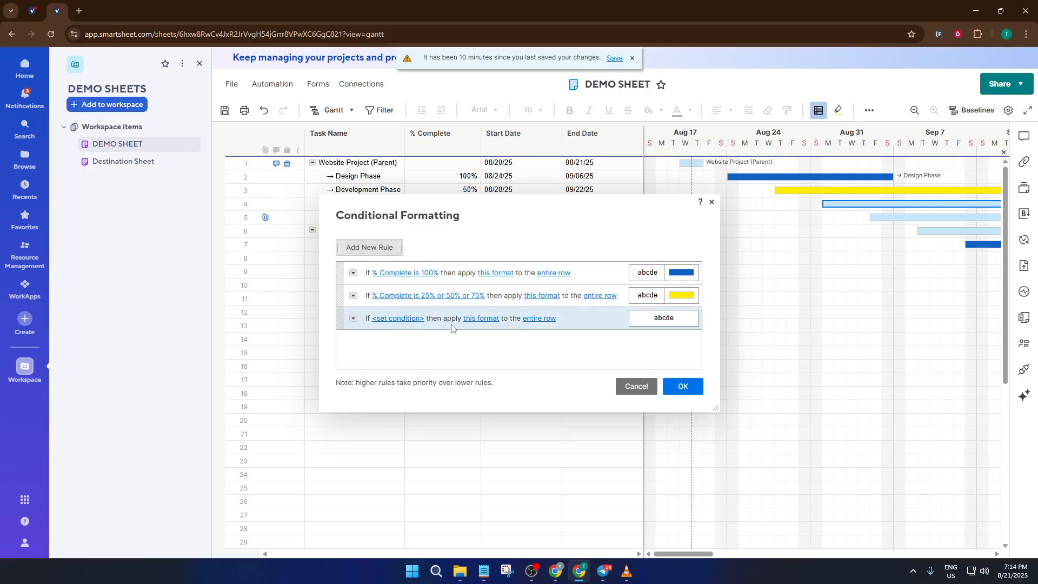
pyautogui.click(400, 319)
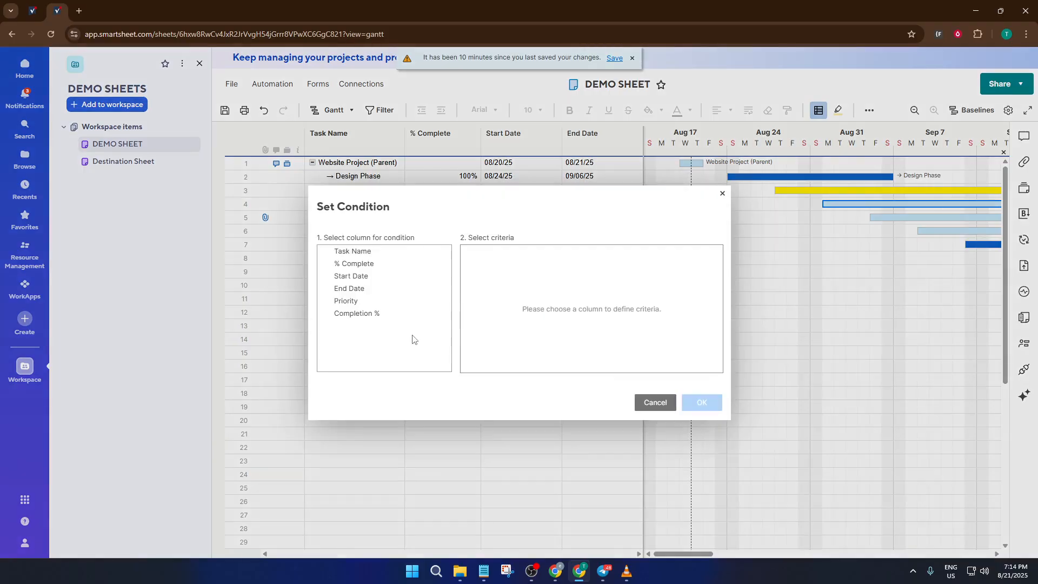
pyautogui.click(346, 263)
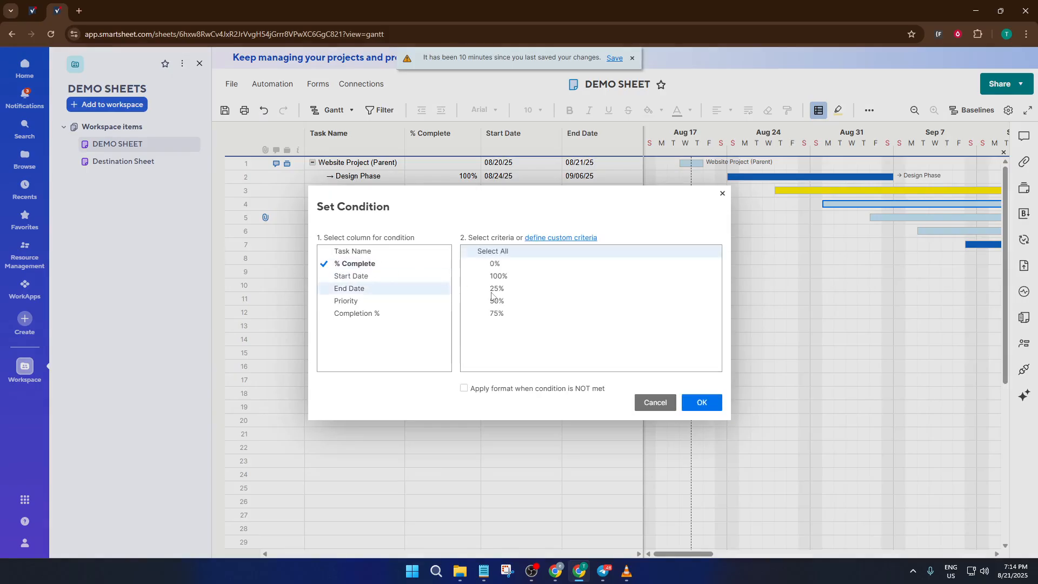
pyautogui.click(508, 266)
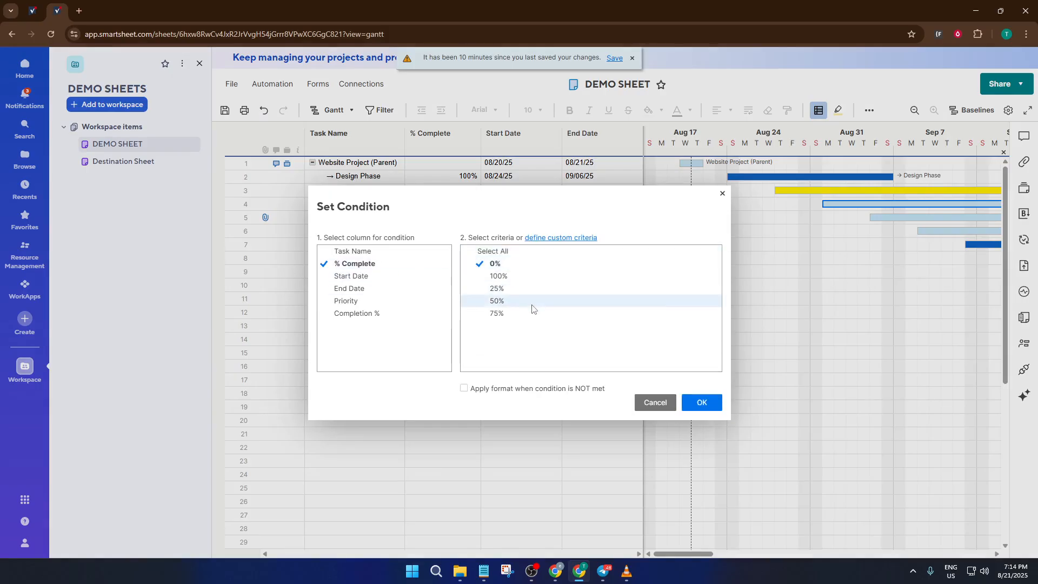
pyautogui.click(708, 401)
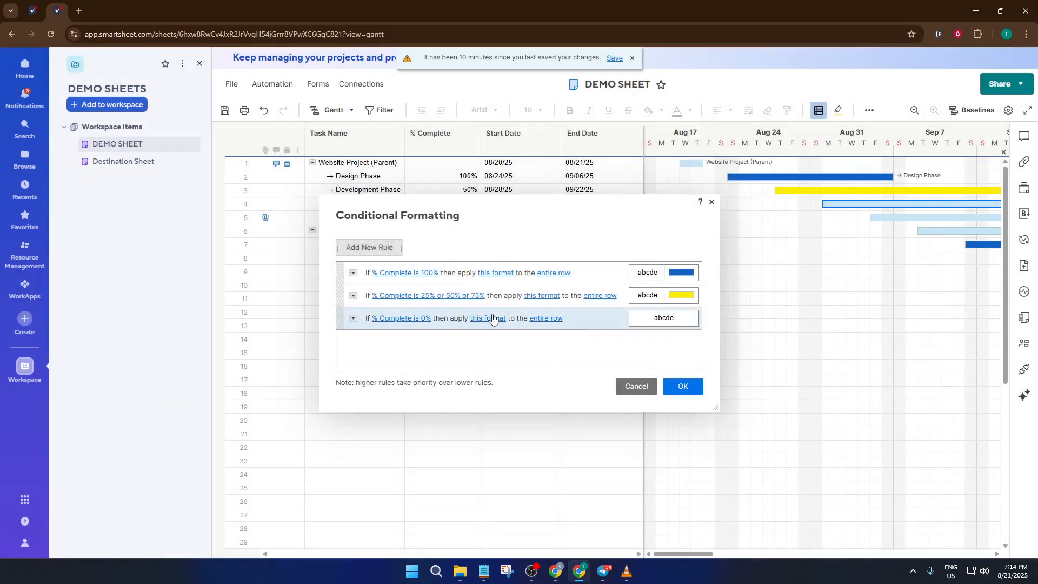
# Set the task bar colour of the 0% rule to red and apply the rules to the sheet
pyautogui.click(492, 318)
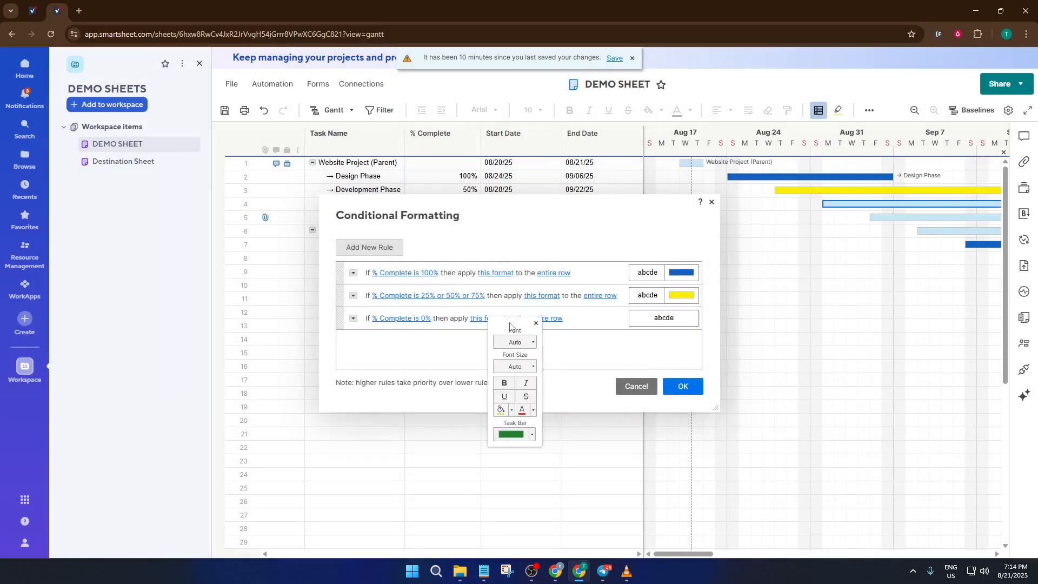
pyautogui.click(533, 435)
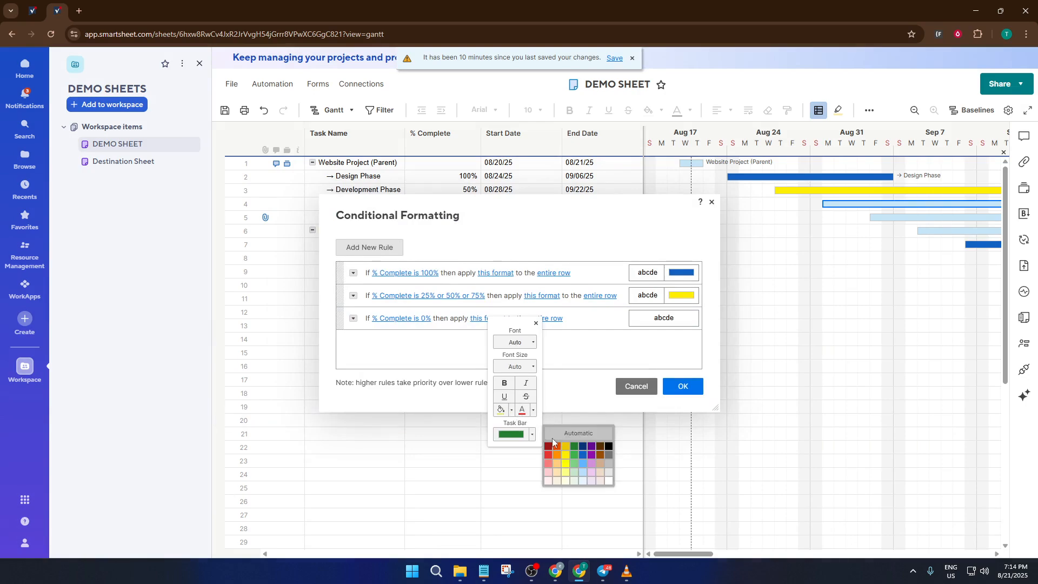
pyautogui.click(549, 454)
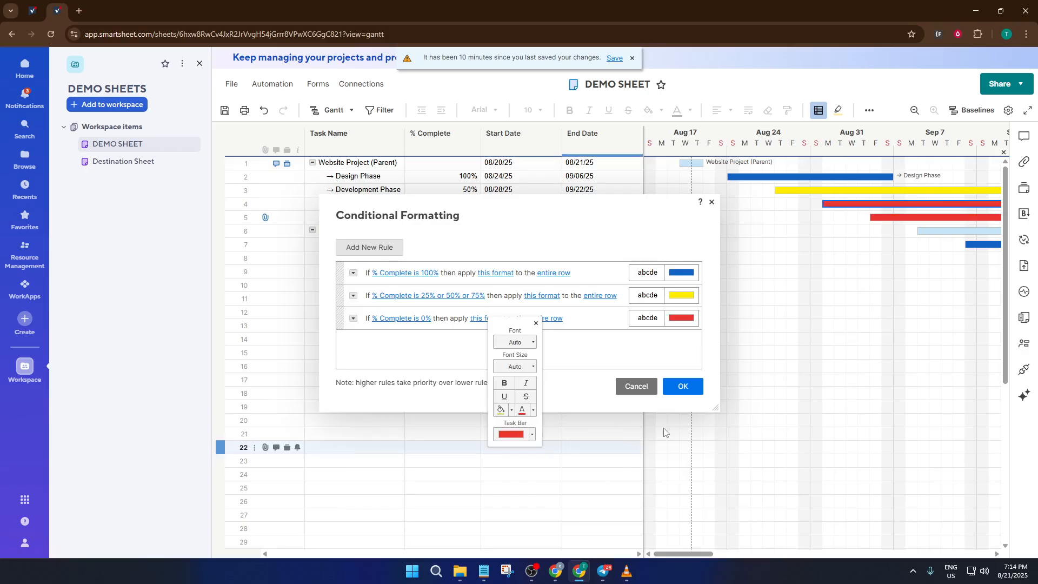
pyautogui.click(685, 387)
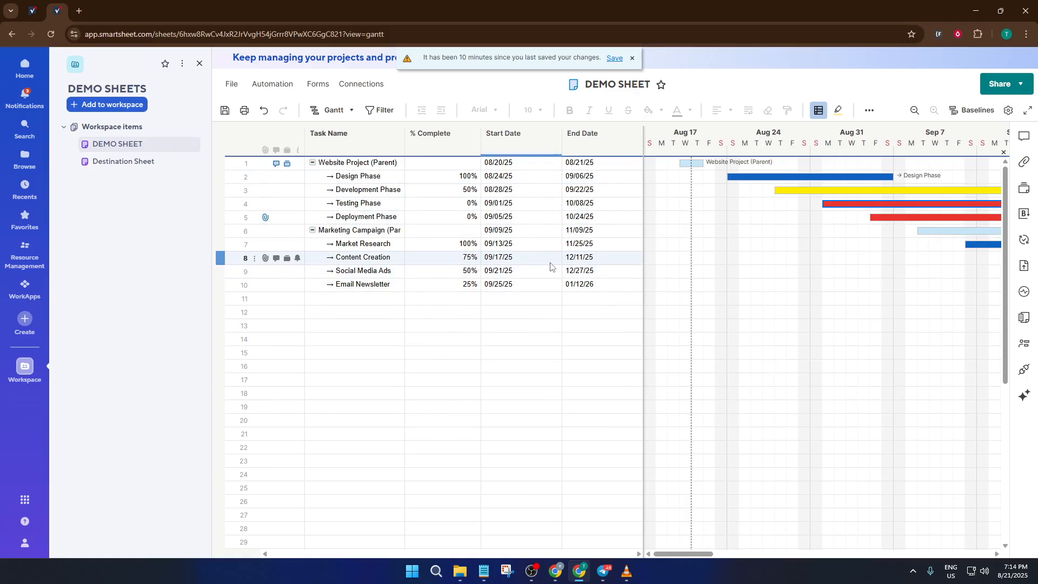
# Enter the formula =AVG(children()) in the % Complete cell of the Website Project parent row
pyautogui.click(444, 161)
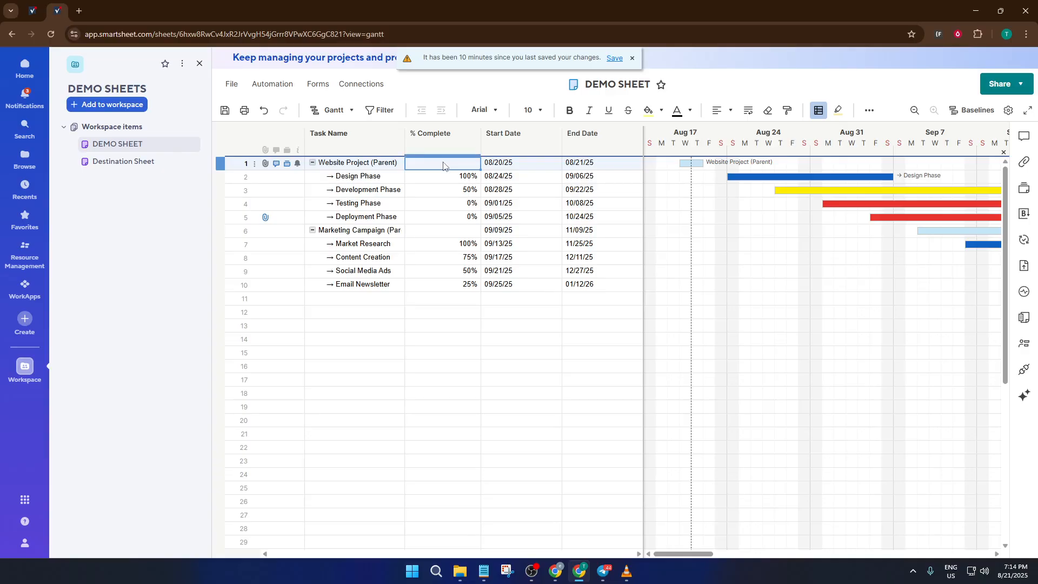
pyautogui.click(443, 162)
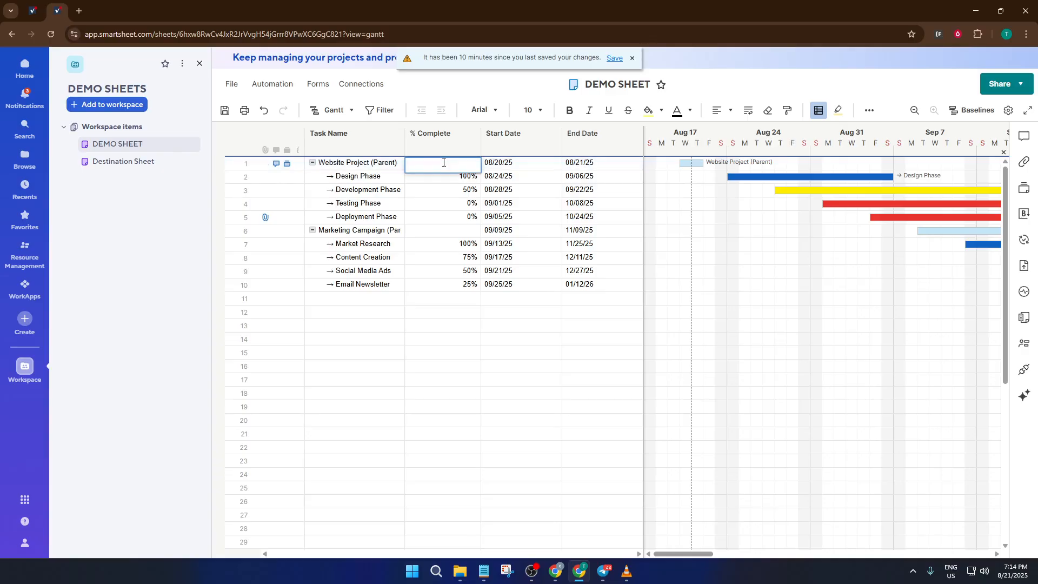
pyautogui.write('=ag')
pyautogui.press('BackSpace')
pyautogui.write('vg')
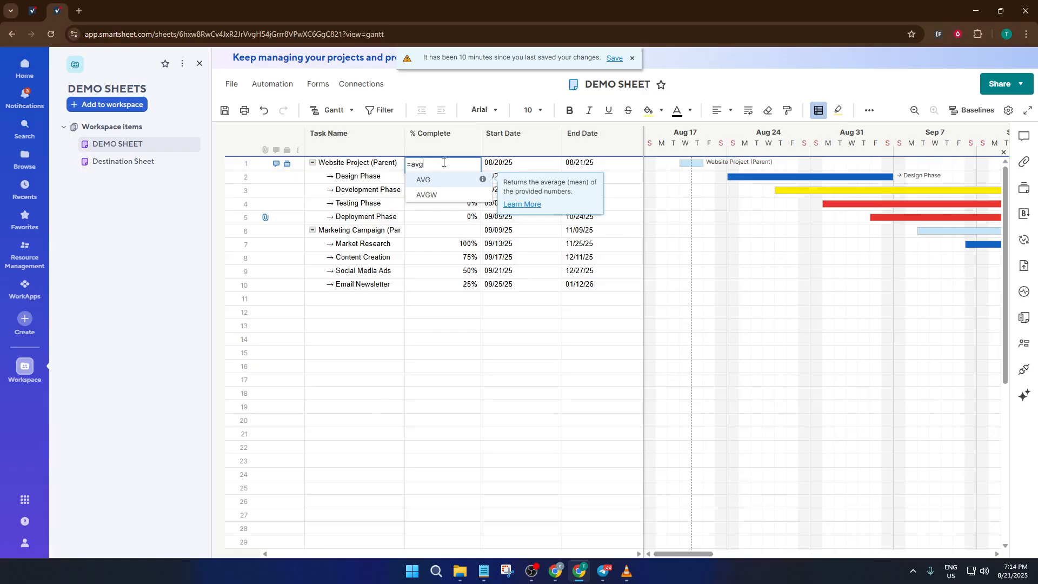
pyautogui.press('Return')
pyautogui.write('children')
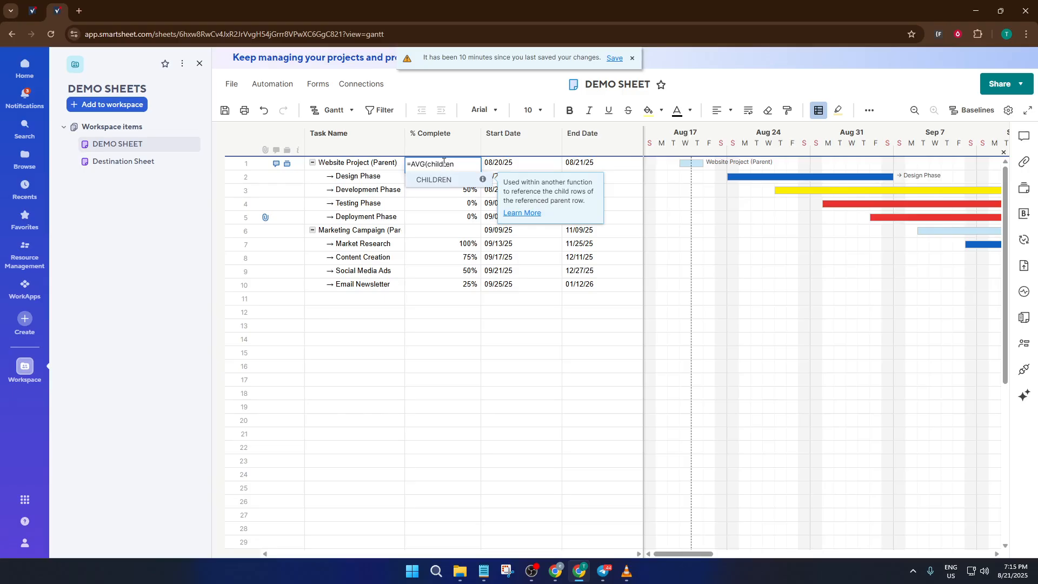
pyautogui.write('(')
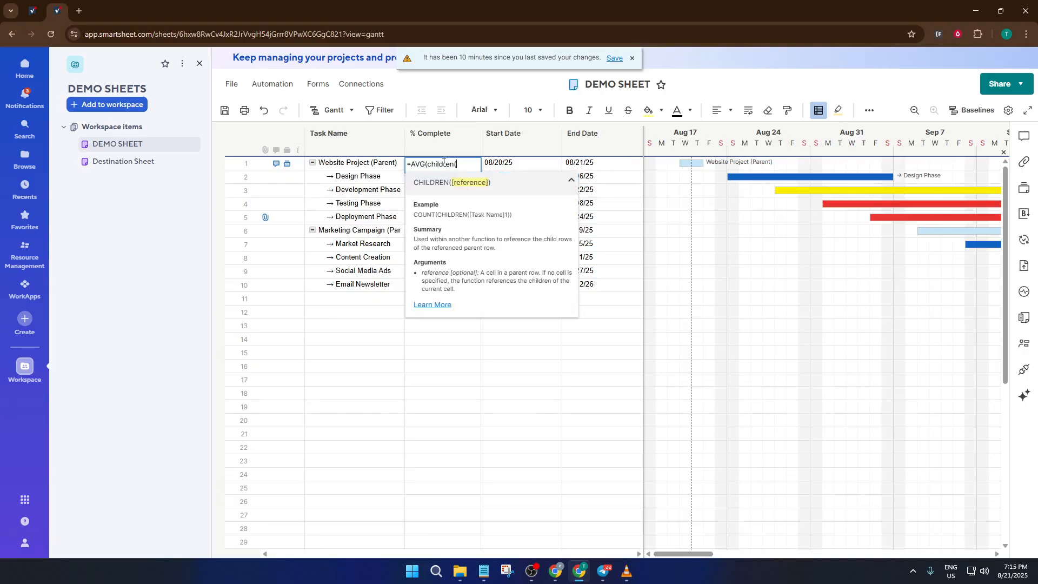
pyautogui.write('))')
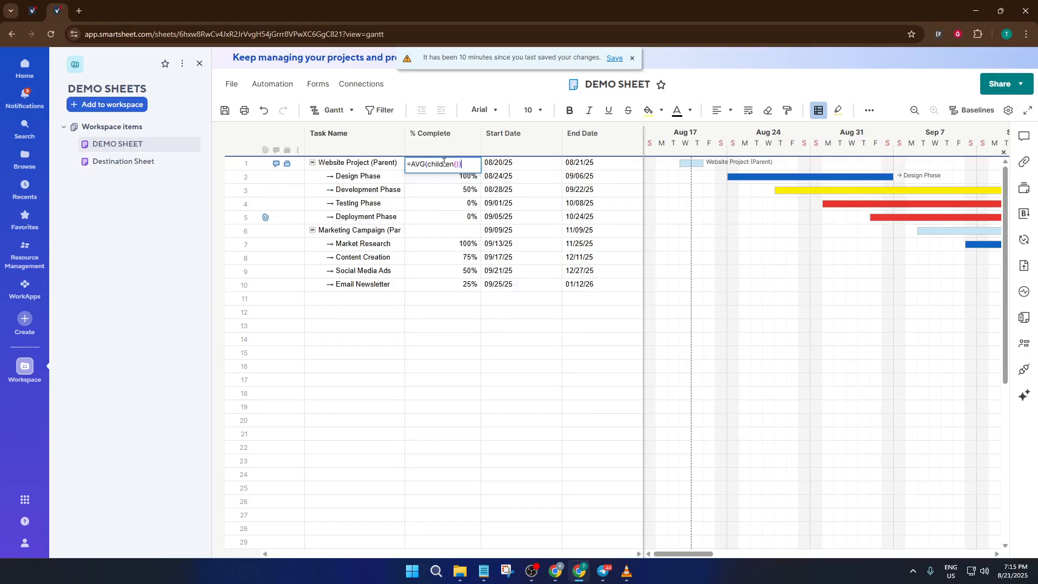
pyautogui.press('Return')
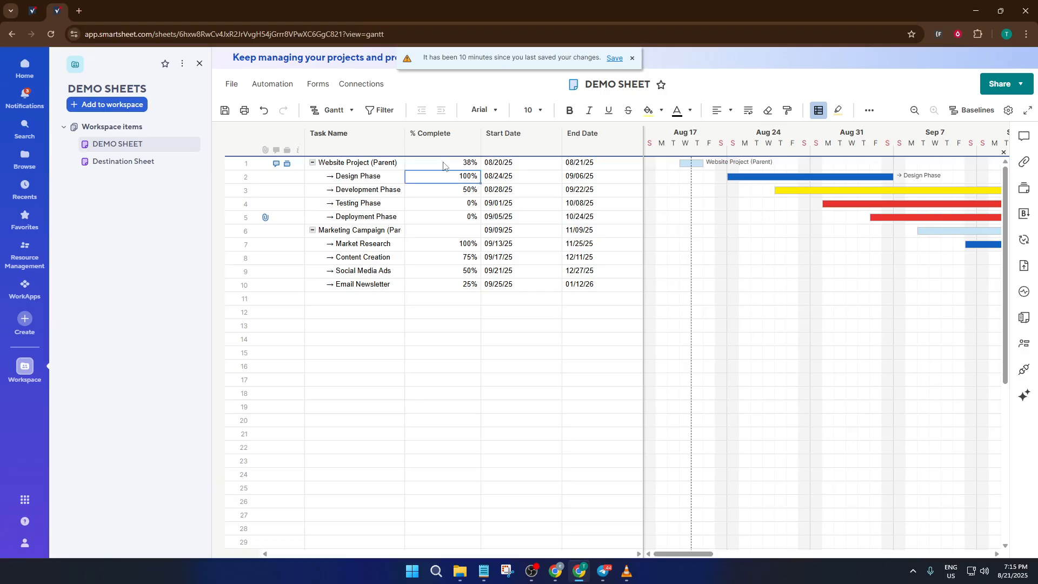
pyautogui.click(443, 162)
# Enter the formula =AVG(children()) in the % Complete cell of the Marketing Campaign parent row
pyautogui.click(439, 234)
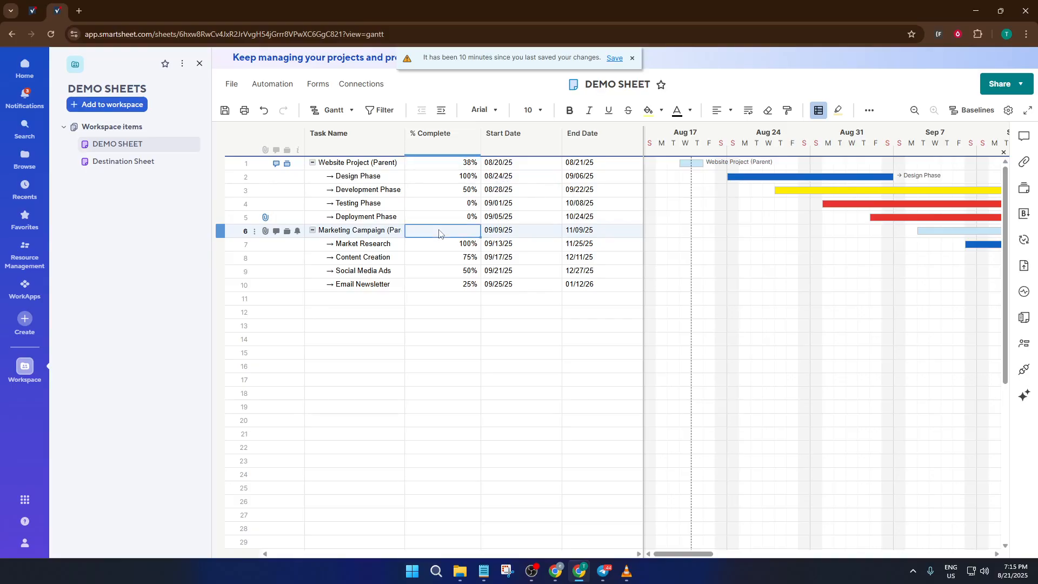
pyautogui.click(439, 232)
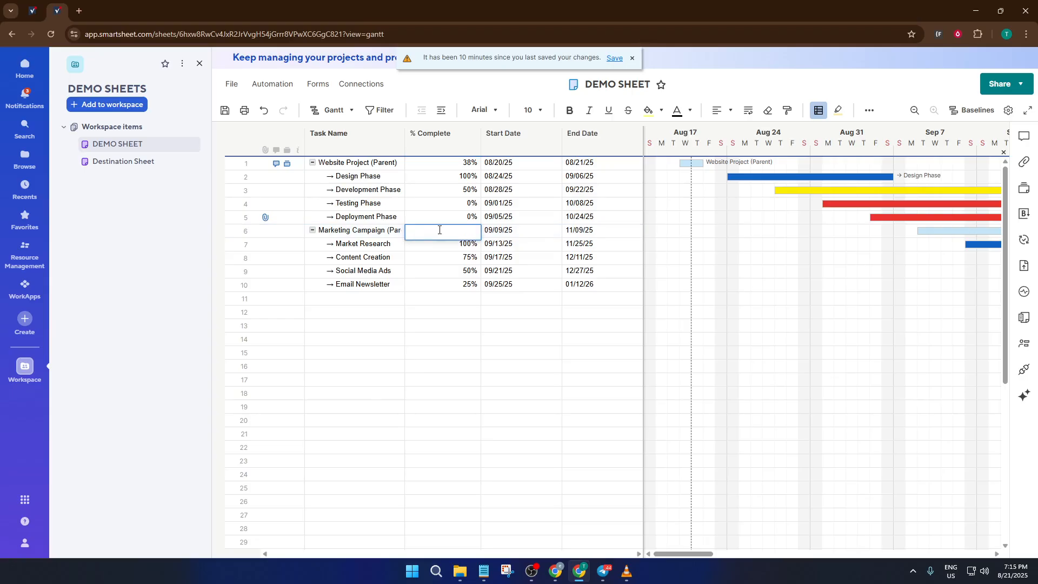
pyautogui.write('=avg')
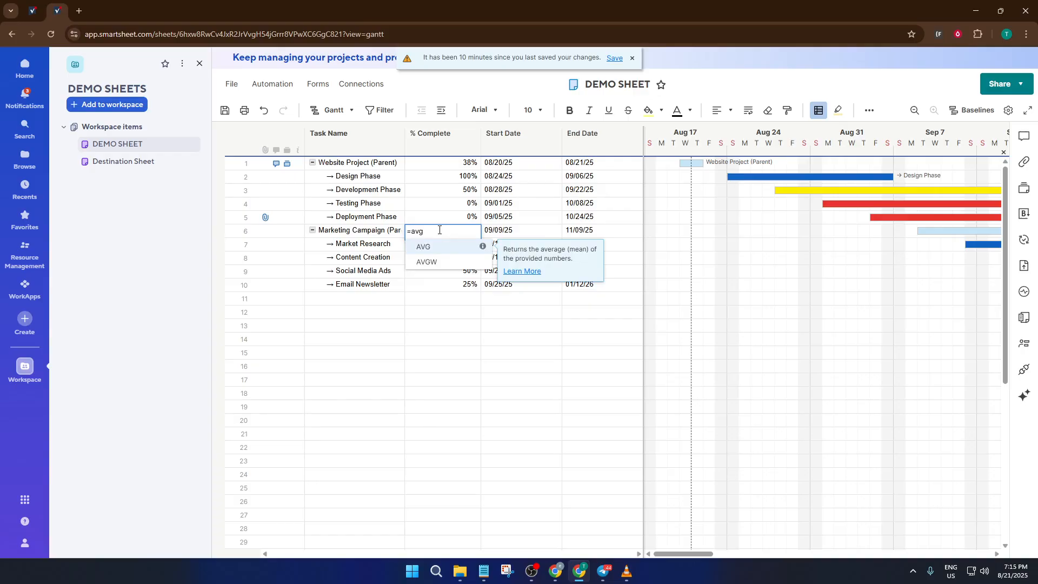
pyautogui.press('Tab')
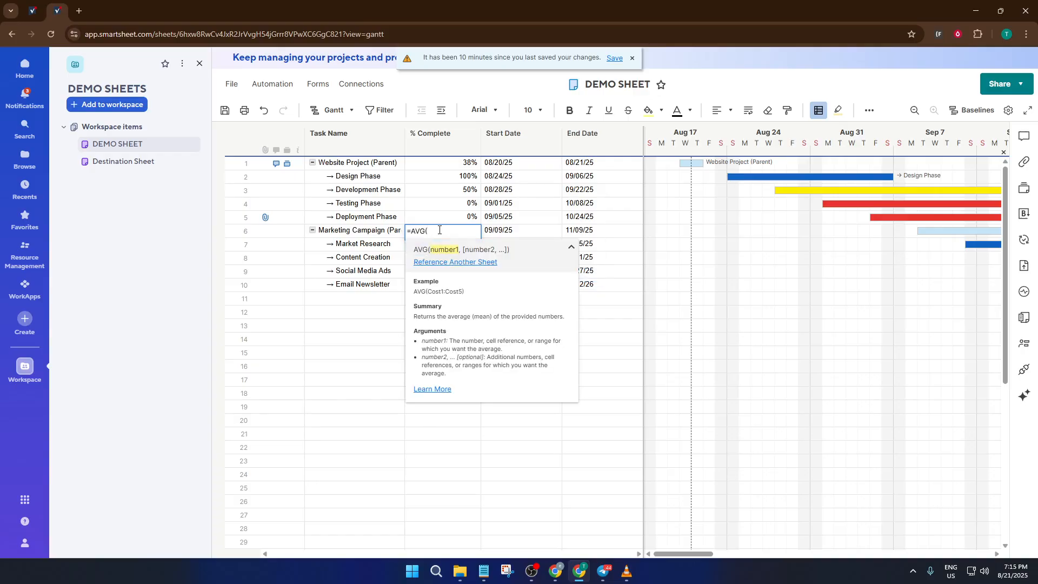
pyautogui.write('chil')
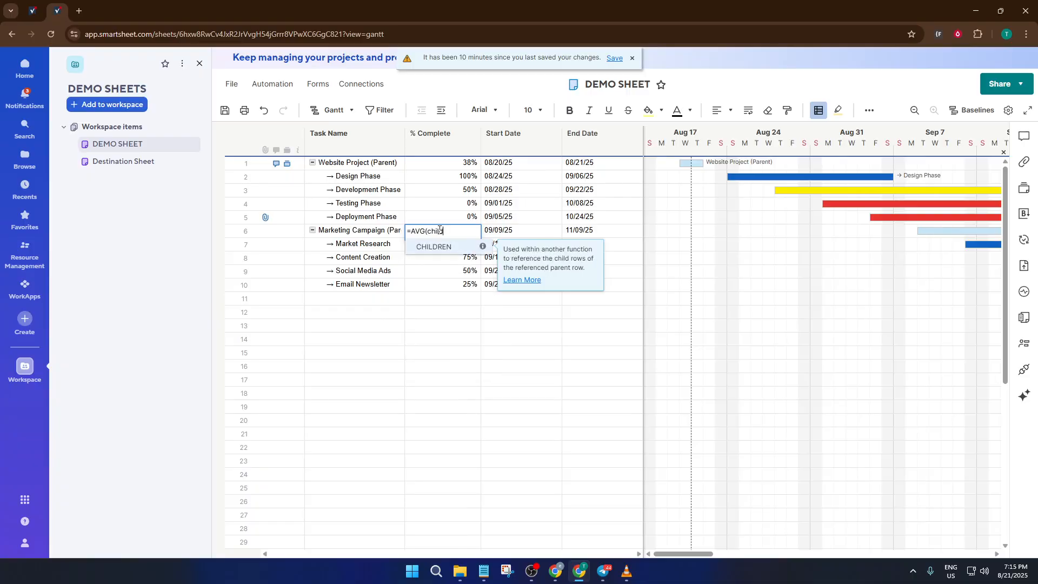
pyautogui.write('dren(')
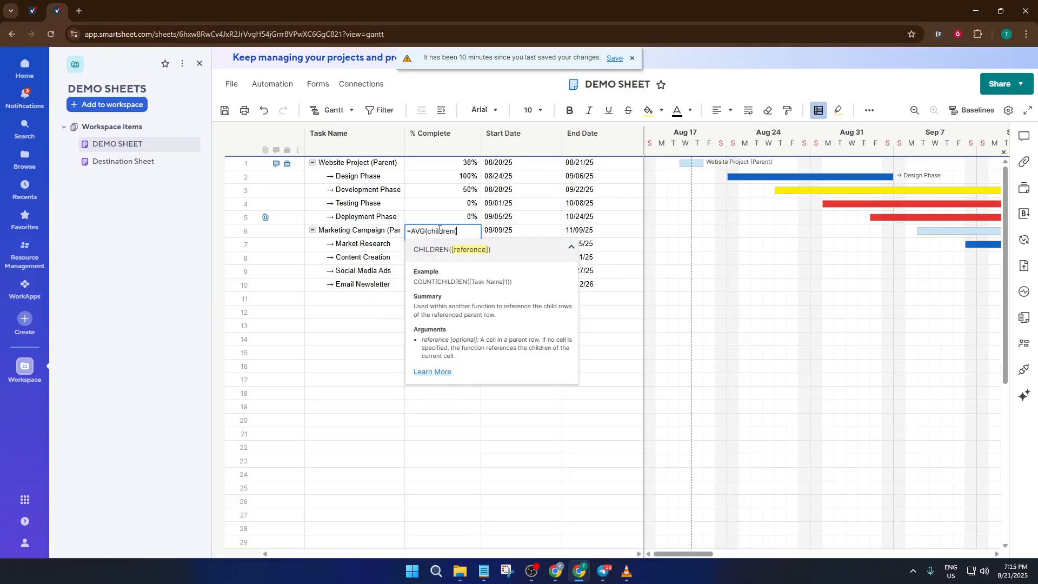
pyautogui.write('))')
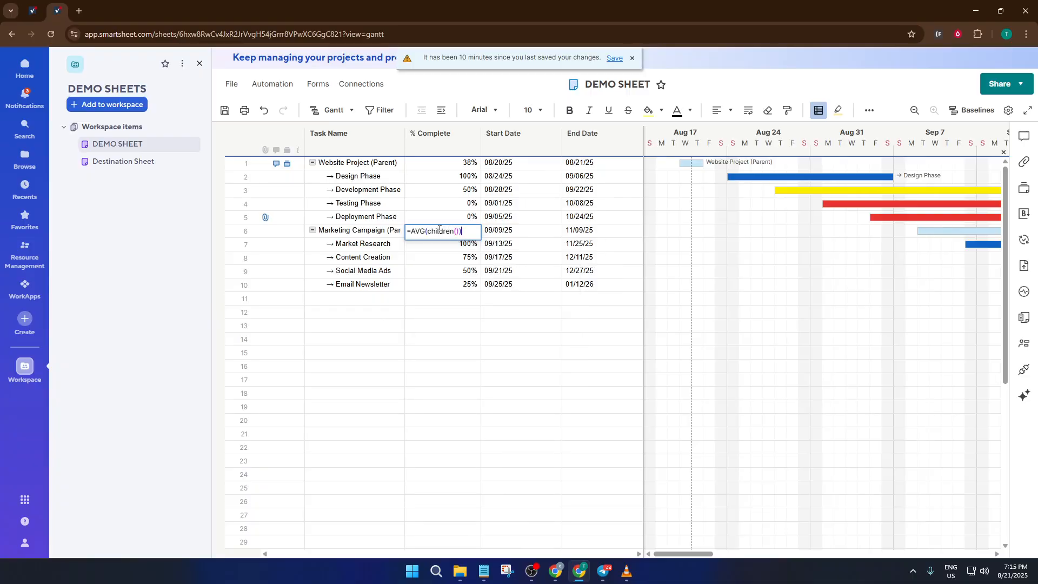